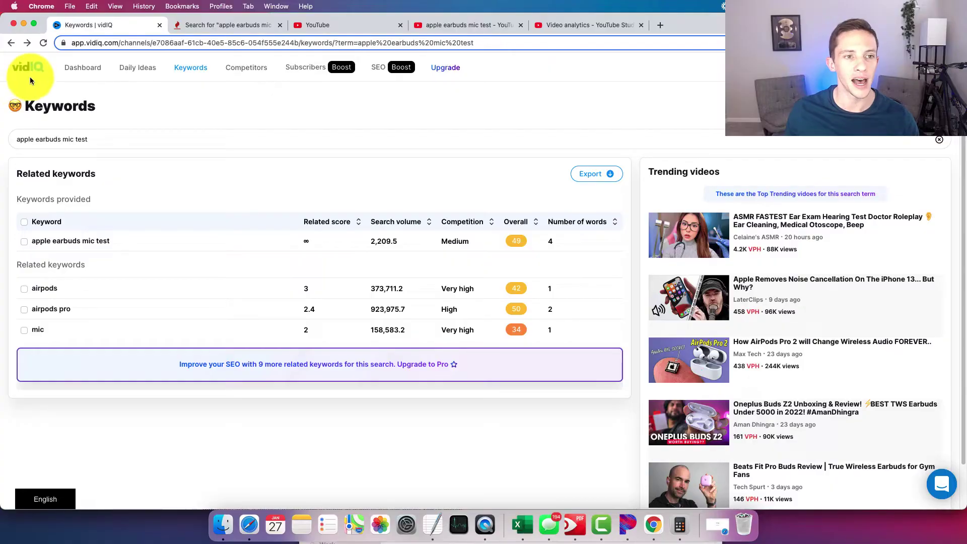
Compare the KeywordTool.io, TubeBuddy and vidIQ results, noting vidIQ's 2,209.5 search volume for 'apple earbuds mic test'.
click(205, 24)
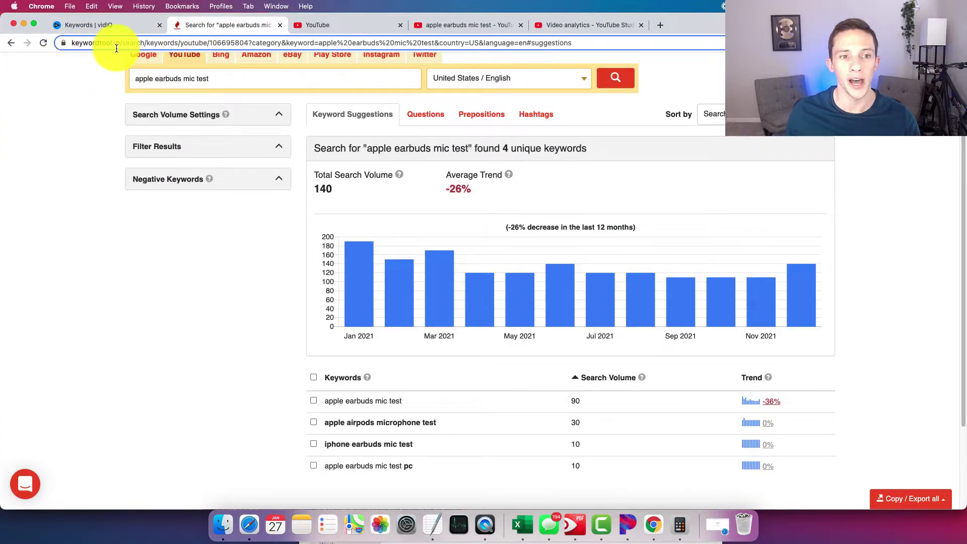
click(329, 25)
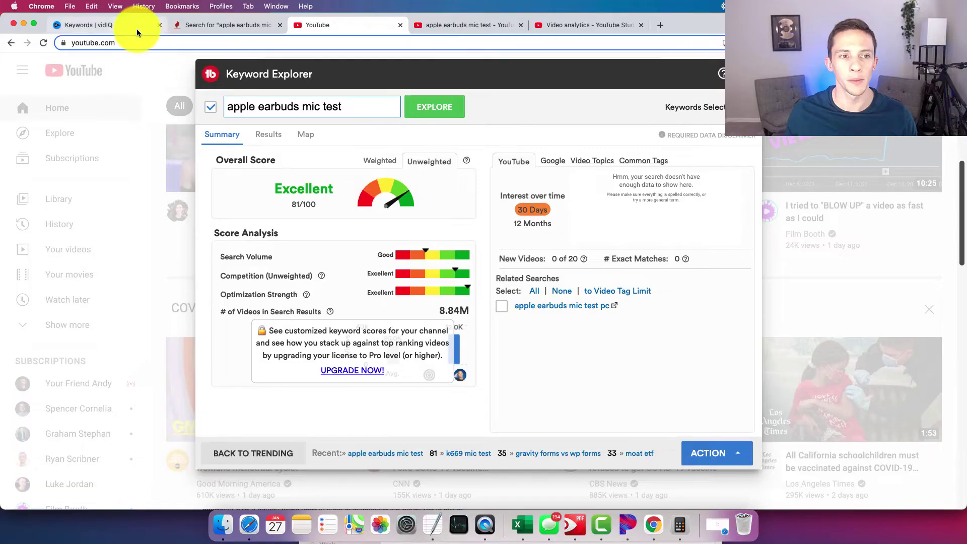
click(136, 30)
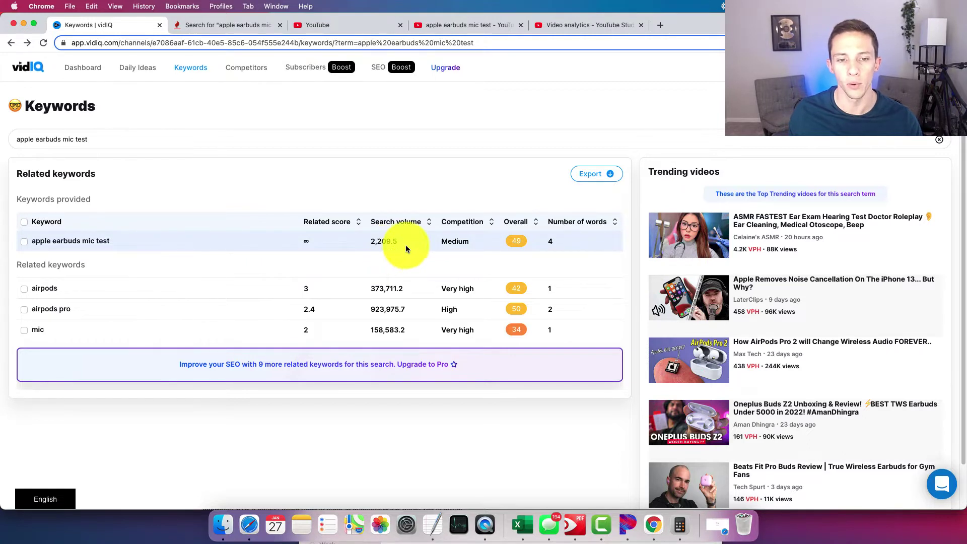
mouse_move(406, 223)
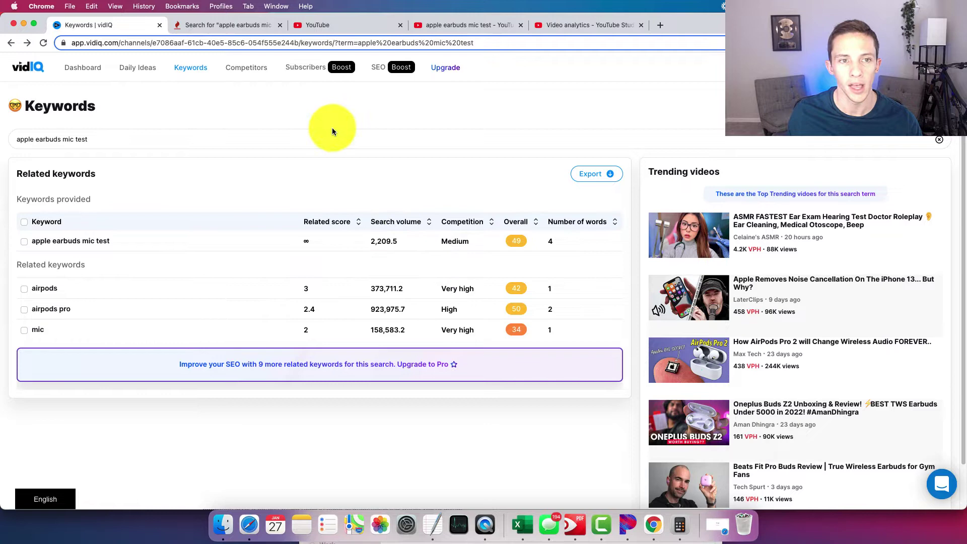
click(206, 27)
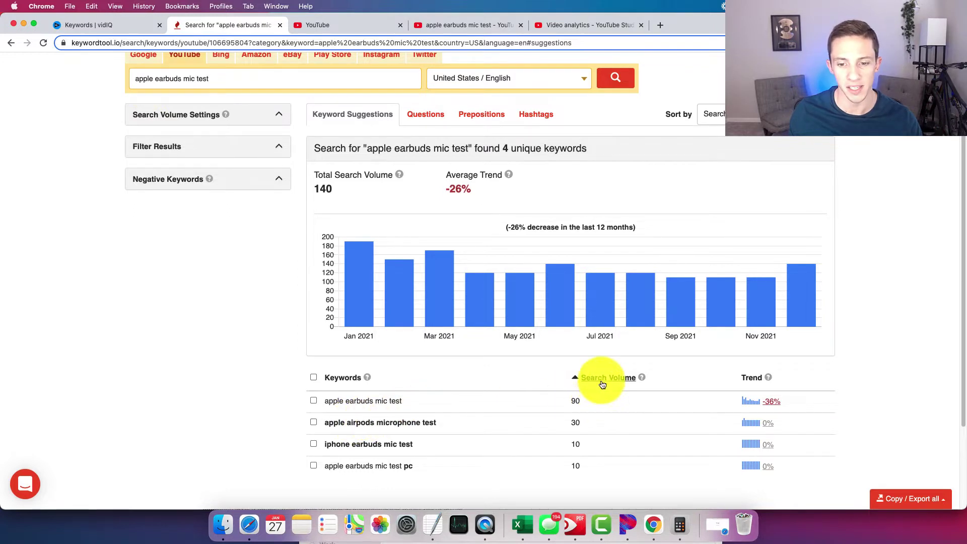
mouse_move(641, 377)
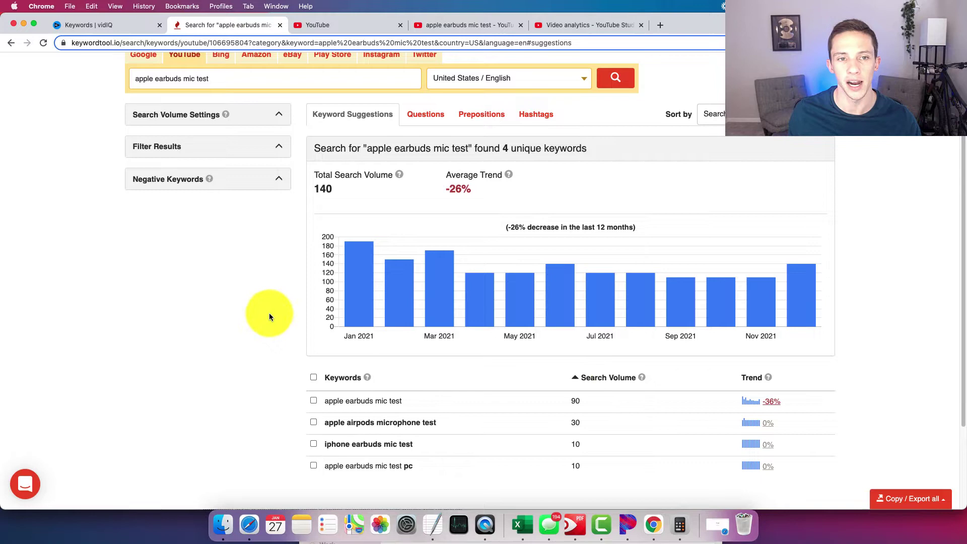
Show TubeBuddy's Excellent 81/100 keyword score for 'apple earbuds mic test'.
click(362, 26)
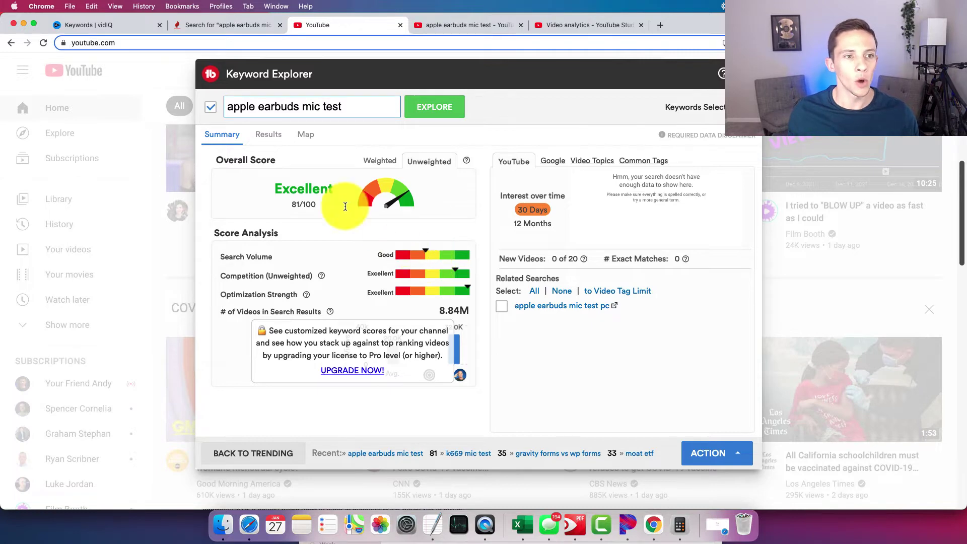
click(134, 30)
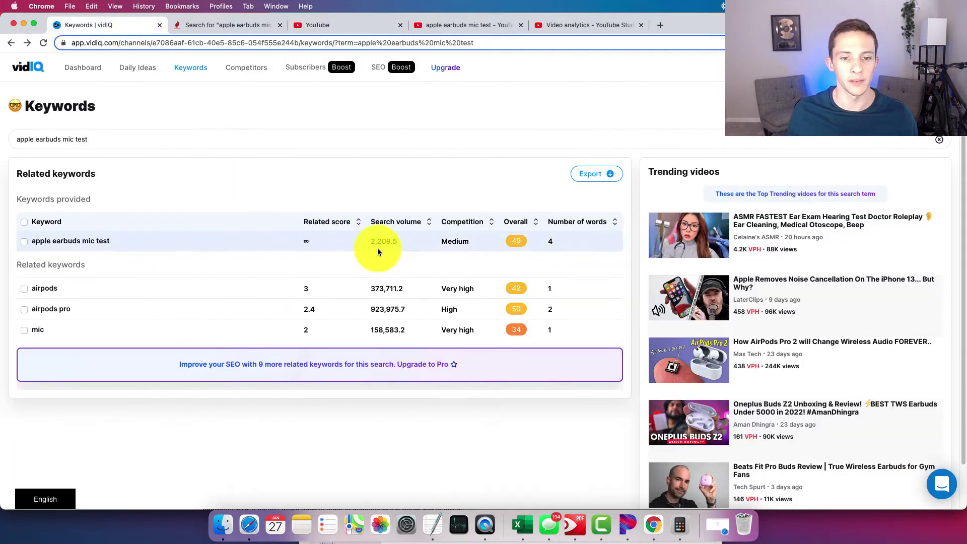
click(245, 31)
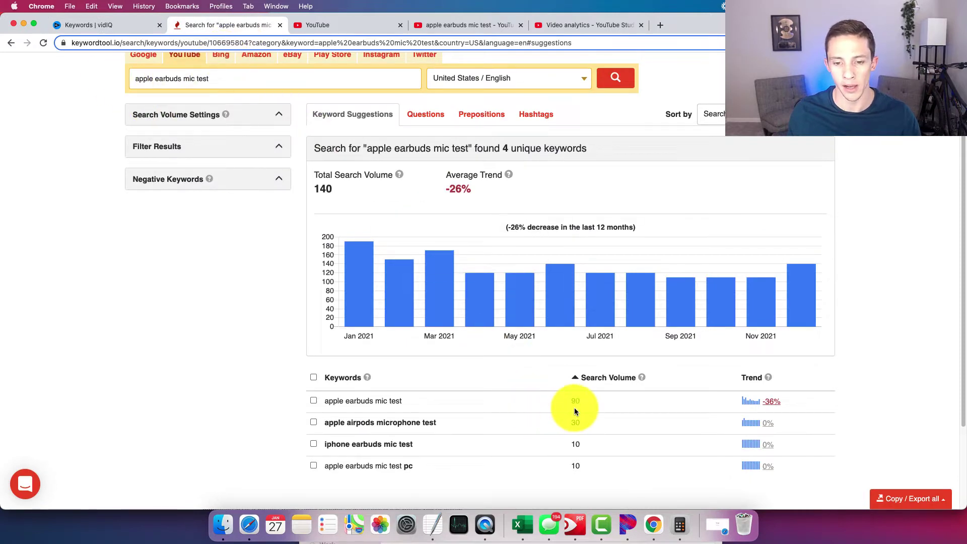
click(98, 24)
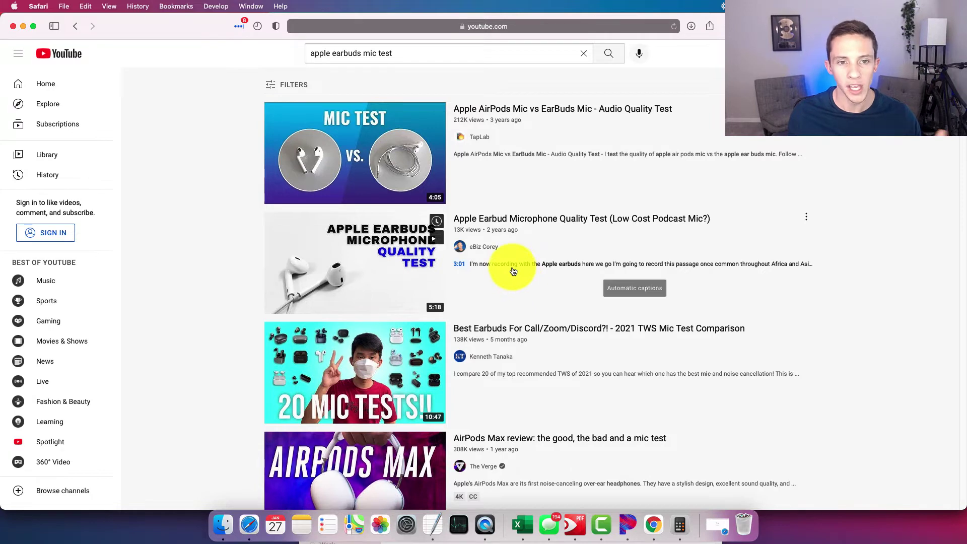
Review YouTube's search results for 'apple earbuds mic test', including the 13K and 138K-view videos.
mouse_move(517, 266)
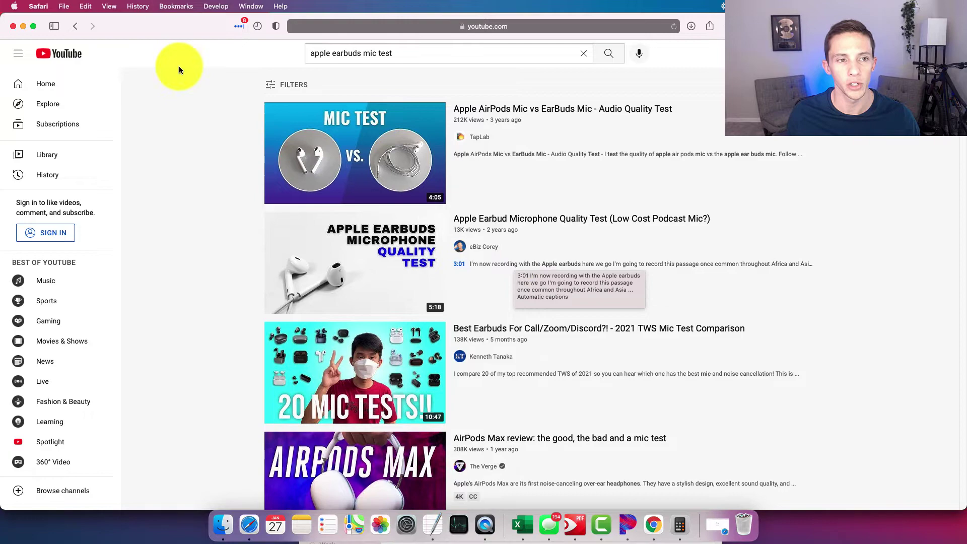
Open the video's Reach analytics: 4.4K views, 97.4% from YouTube search, 7.2% from 'apple earbuds mic test'.
drag(141, 24, 778, 88)
click(705, 60)
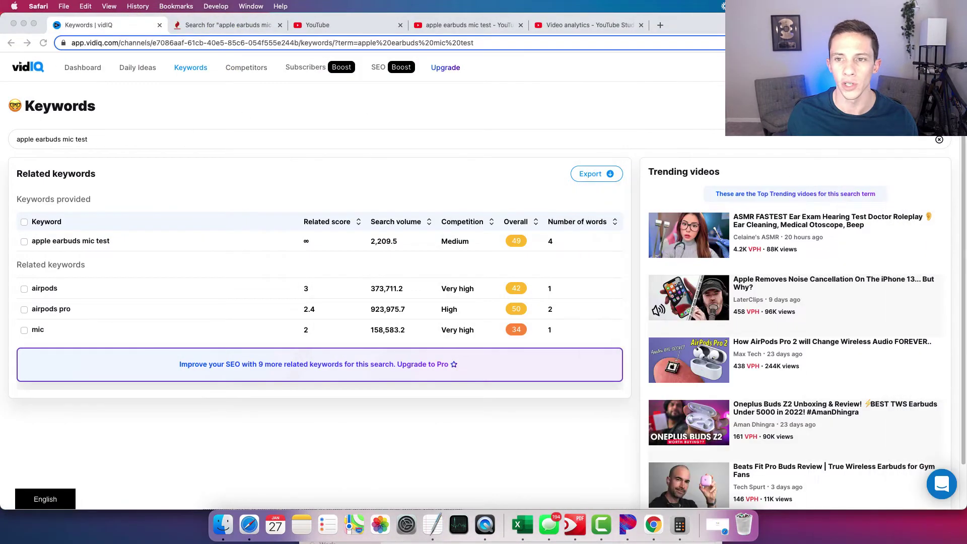
click(600, 23)
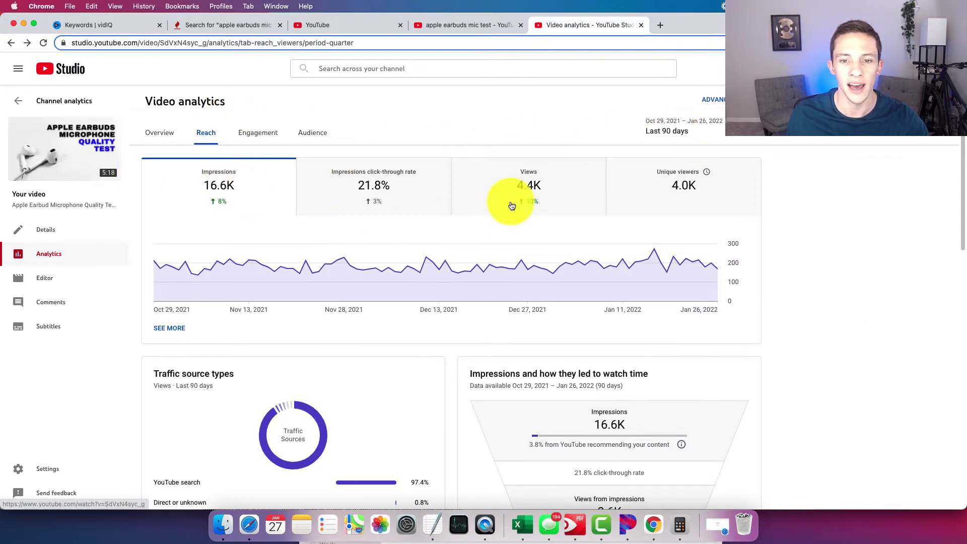
mouse_move(524, 197)
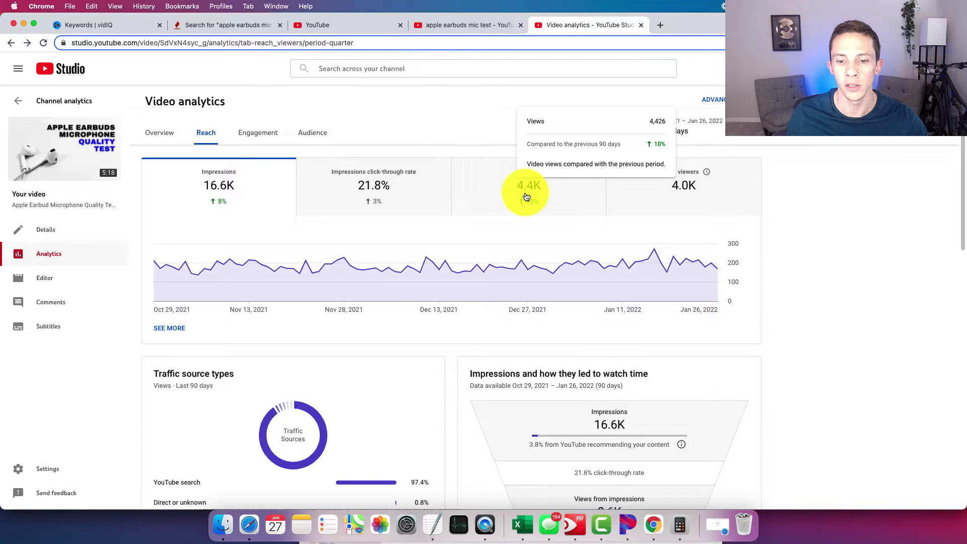
scroll(409, 229, down, 3)
scroll(410, 228, down, 5)
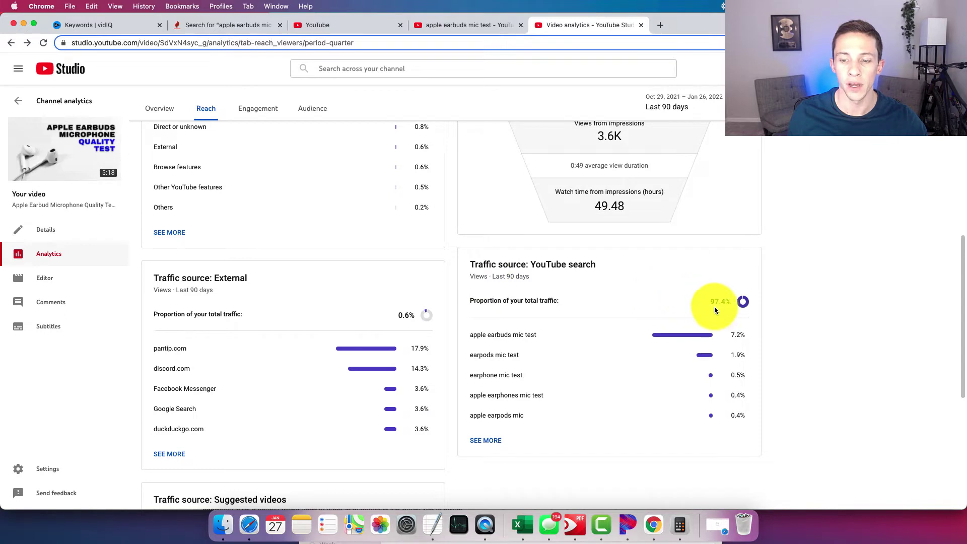
mouse_move(575, 270)
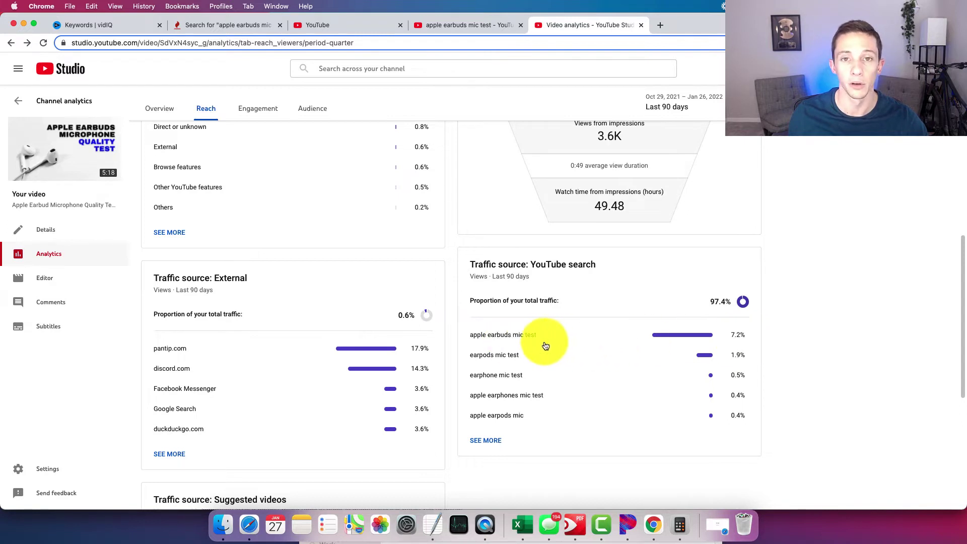
Calculate 4426 × 0.974 × 0.072 in Calculator, giving 310.386528 estimated keyword views.
click(680, 525)
drag(753, 95, 581, 128)
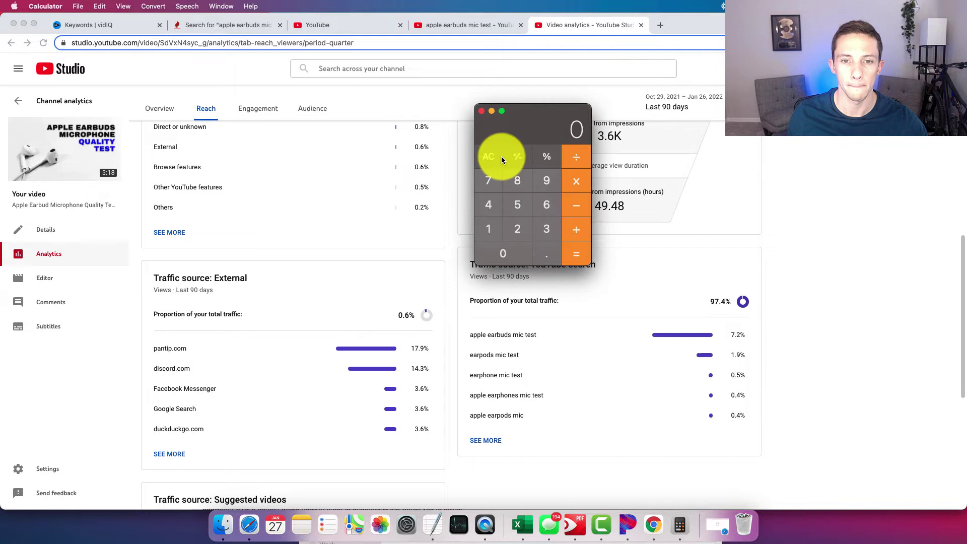
text(442)
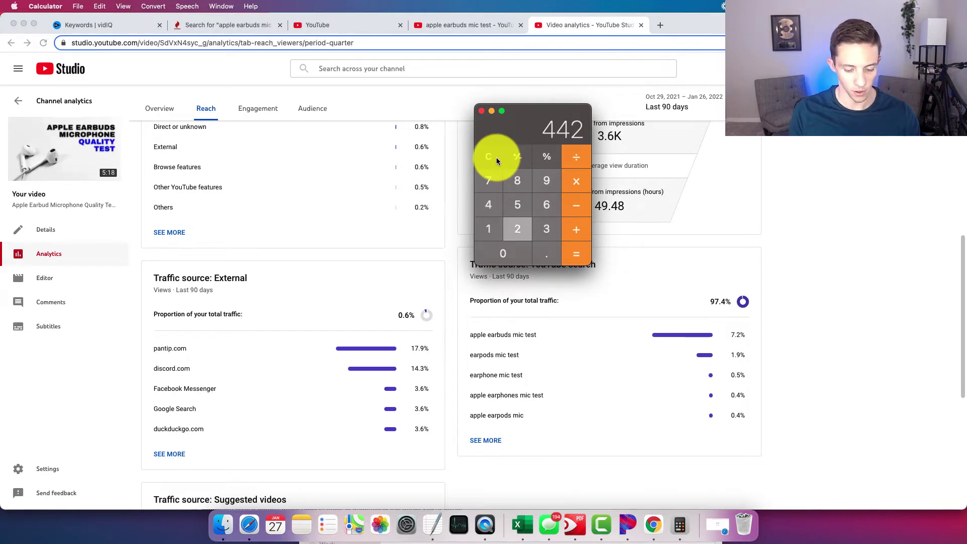
text(6)
text(*0.74)
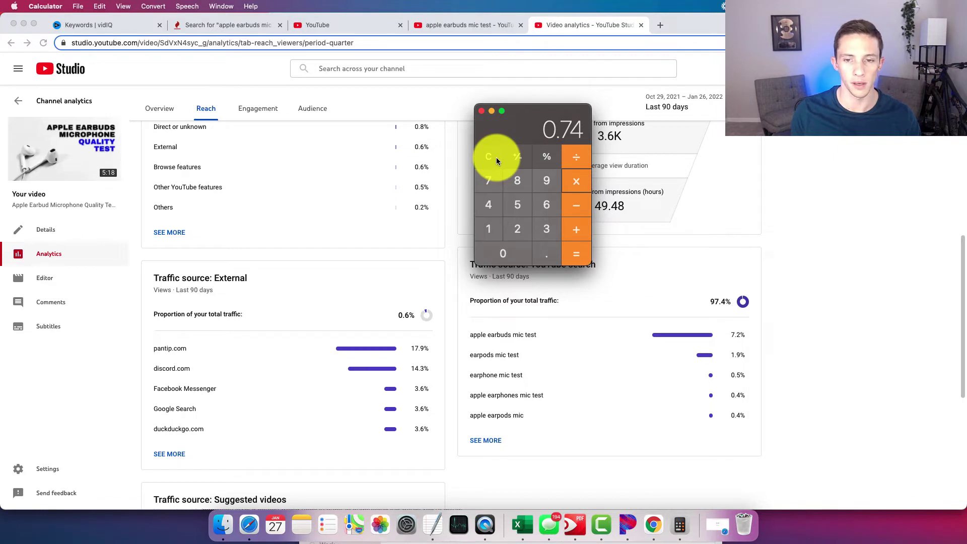
click(496, 157)
text(0.974=)
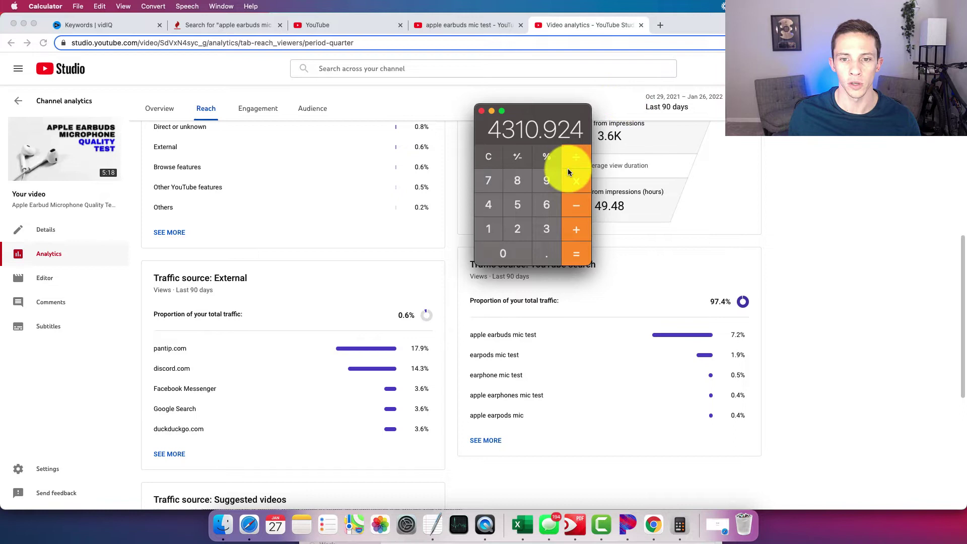
text(.072)
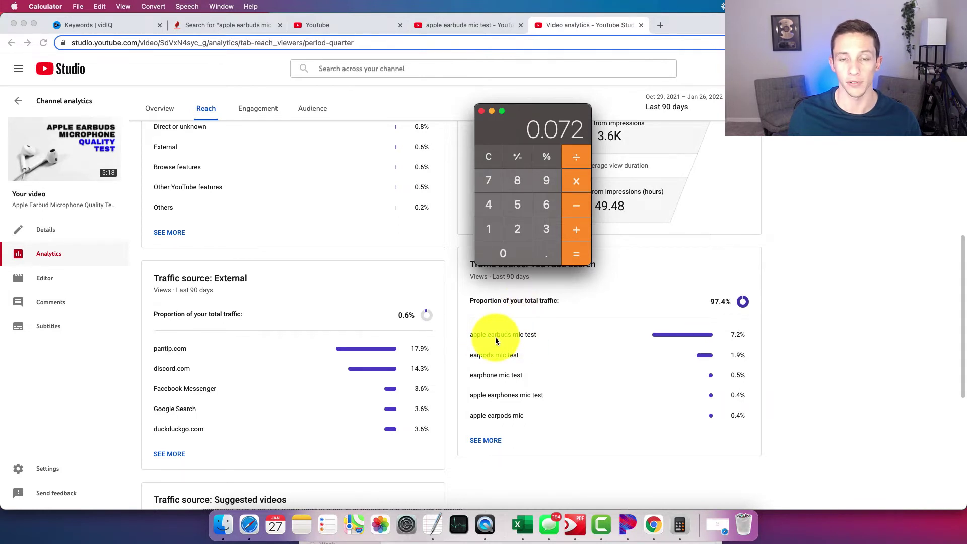
click(572, 259)
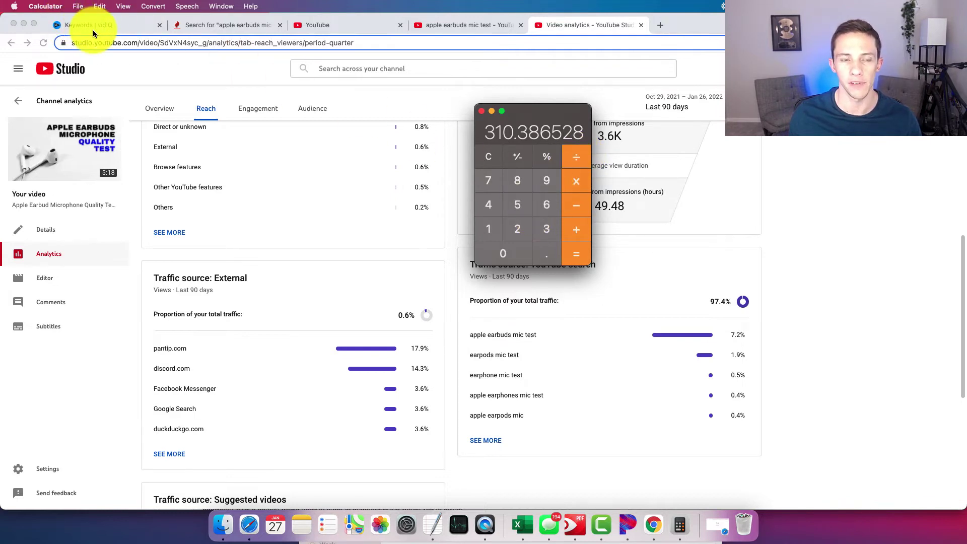
Divide 310.386528 by 3 to get 103.462176, roughly 103 views per month.
click(547, 229)
click(575, 253)
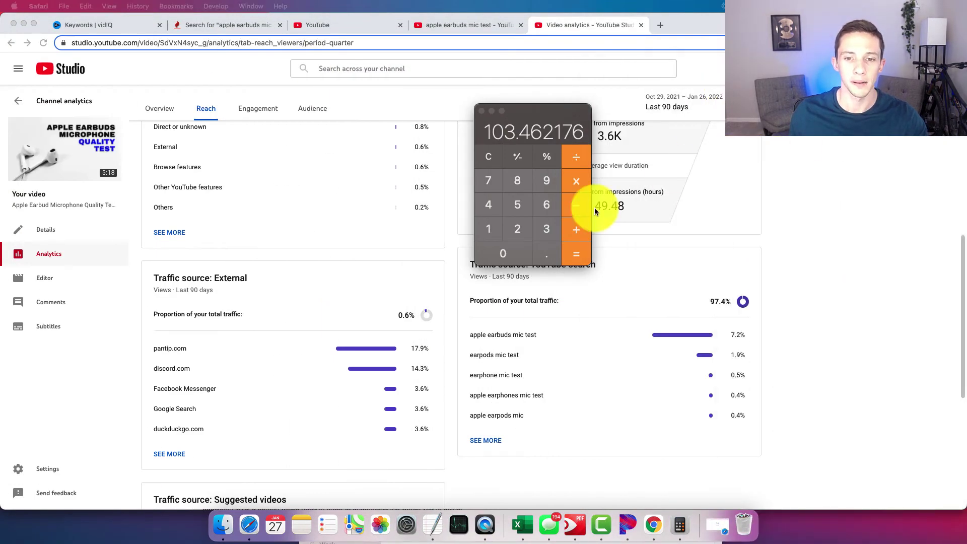
Multiply the calculator total by 0.333333.
click(580, 183)
click(579, 184)
click(547, 247)
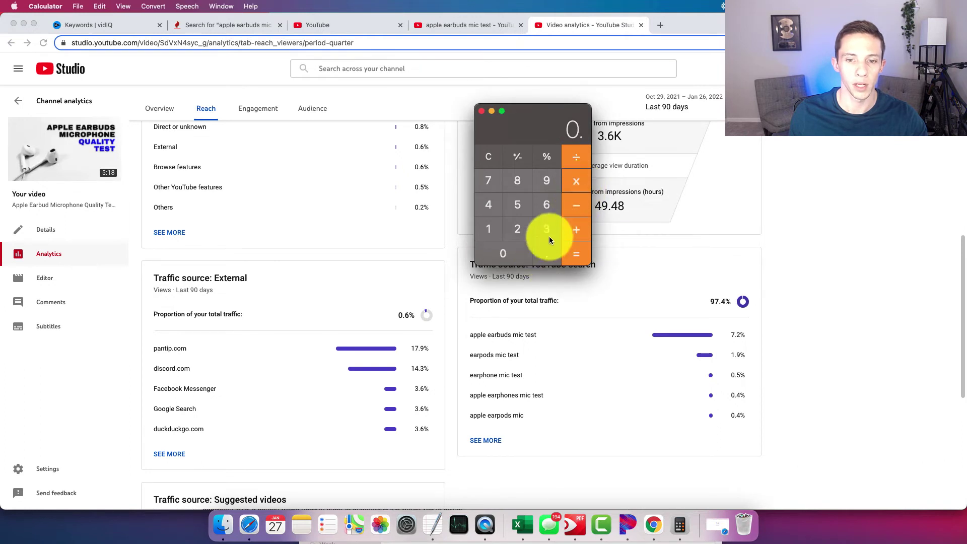
click(548, 233)
click(548, 233)
click(548, 229)
click(549, 228)
click(548, 229)
click(547, 227)
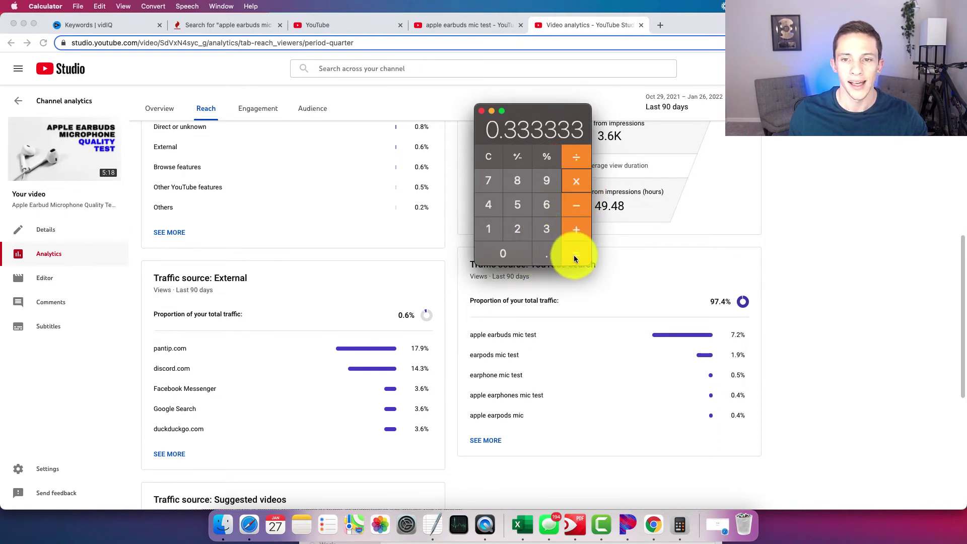
click(575, 254)
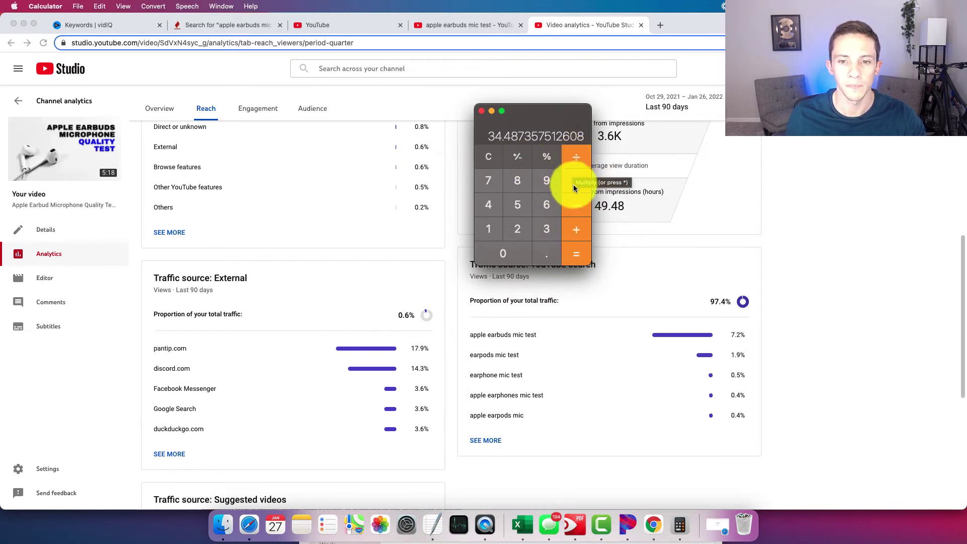
Divide that product by 0.333333, returning to 103.462176.
click(575, 155)
click(552, 251)
click(547, 228)
click(547, 226)
click(547, 226)
click(547, 226)
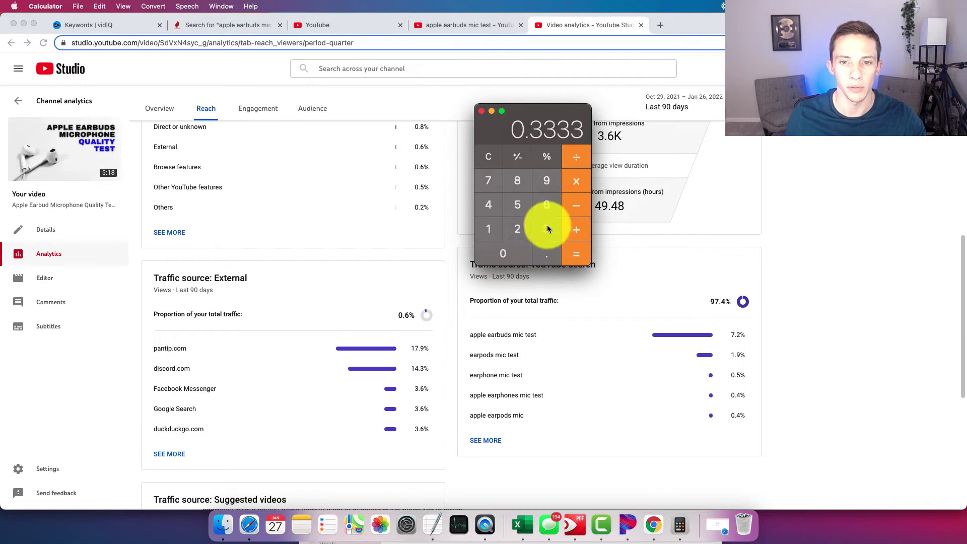
click(547, 227)
click(548, 227)
click(563, 250)
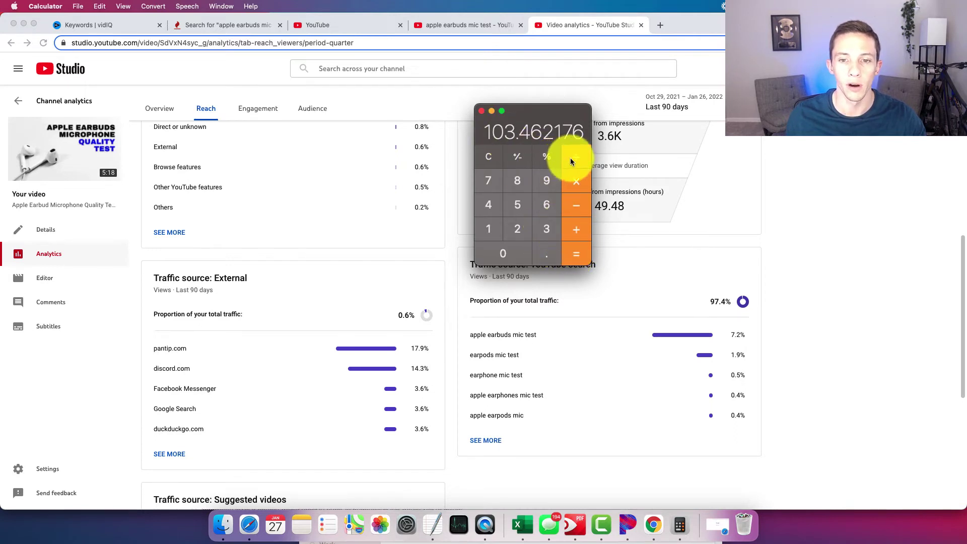
Divide 103.462176 by 0.33333 to get 310.389631896318963 and move the calculator further left.
click(571, 159)
click(549, 250)
click(546, 230)
click(545, 230)
click(544, 228)
click(545, 229)
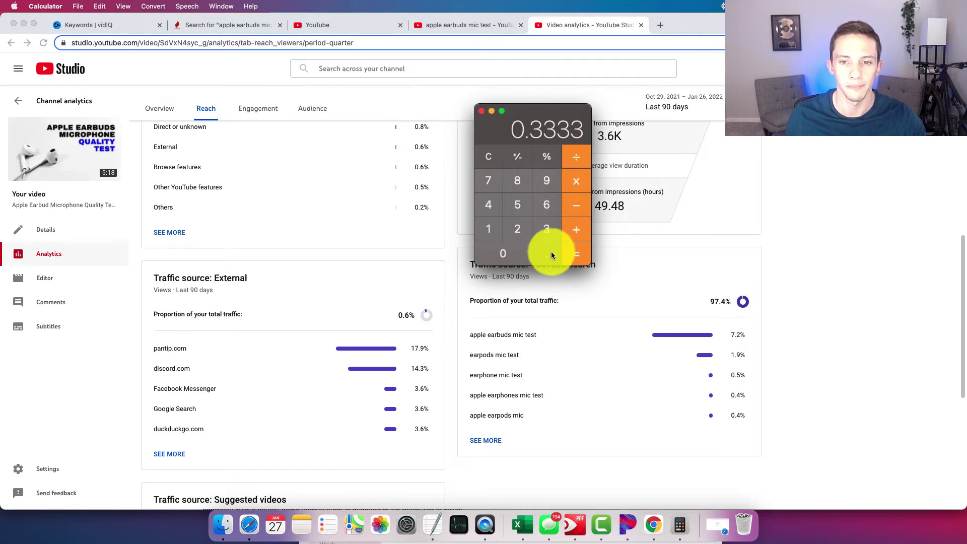
click(548, 231)
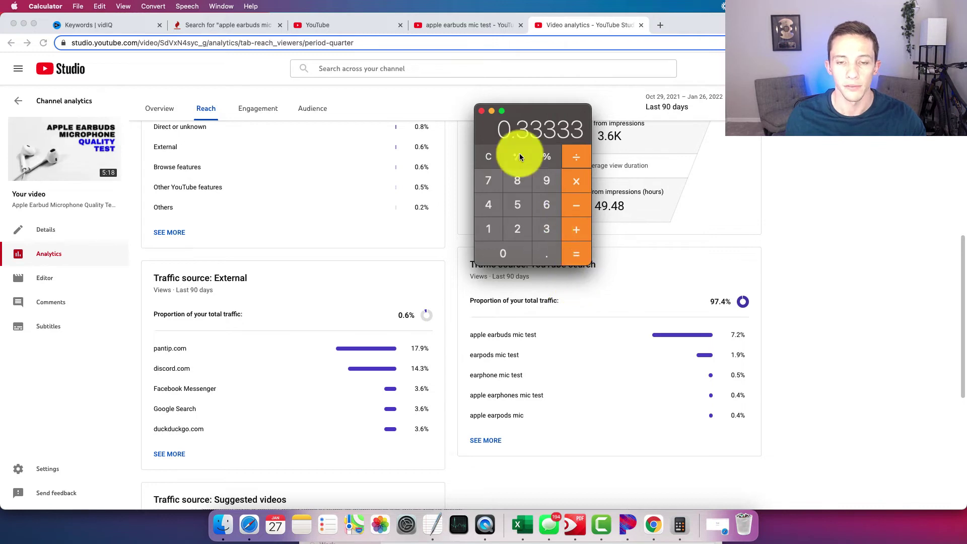
click(570, 249)
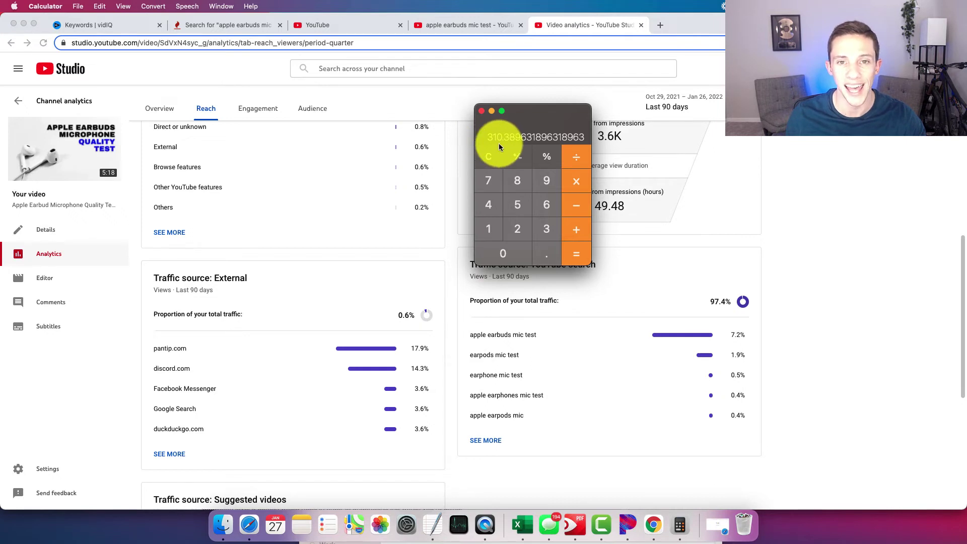
drag(546, 131, 488, 124)
Multiply 310.389… by 0.33333 to get 103.462176, with the YouTube results pulled into view.
click(522, 177)
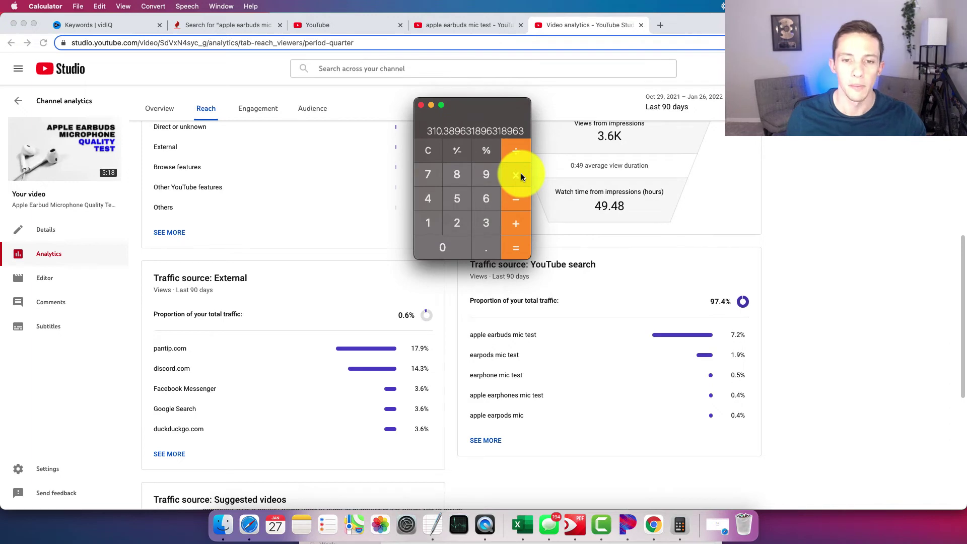
key(super+Tab)
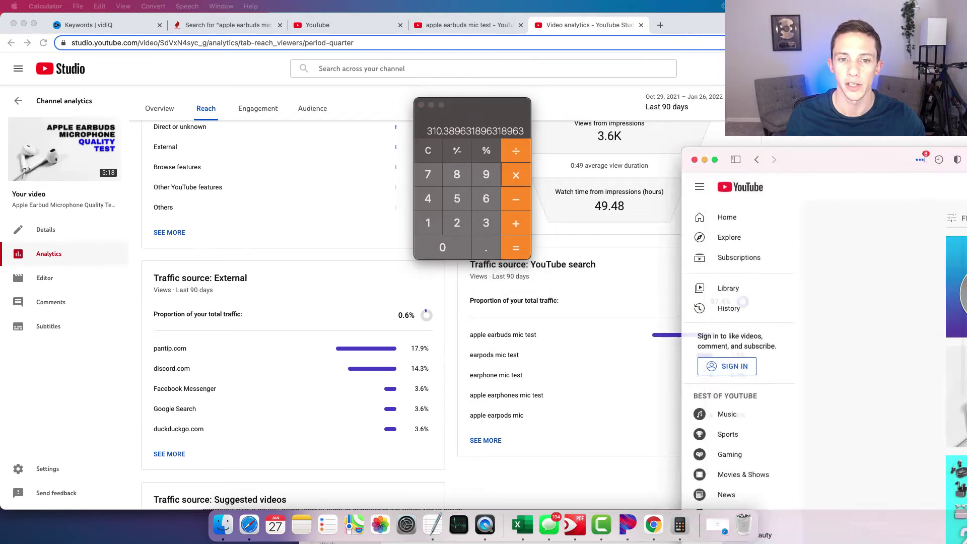
drag(807, 157, 201, 201)
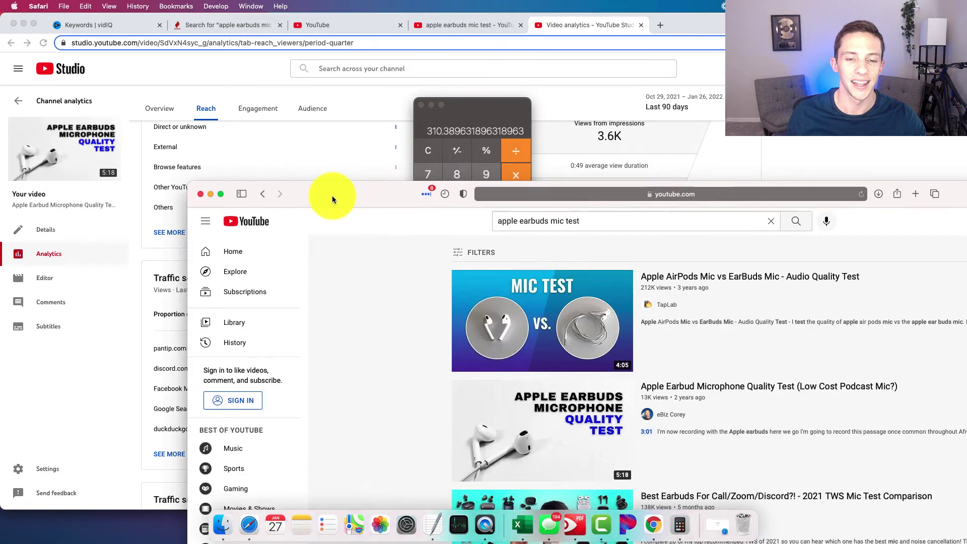
click(493, 251)
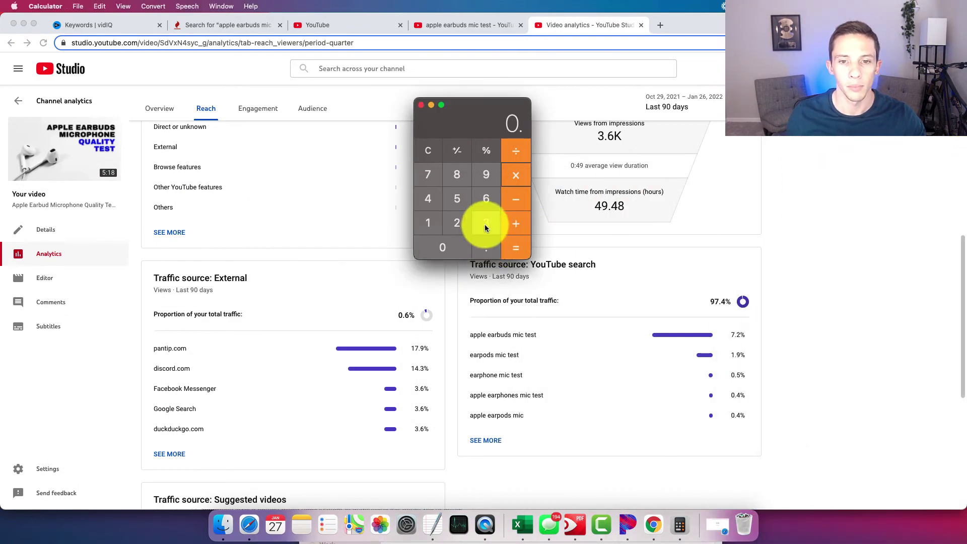
click(486, 223)
click(486, 224)
click(485, 223)
click(486, 224)
click(486, 224)
click(513, 257)
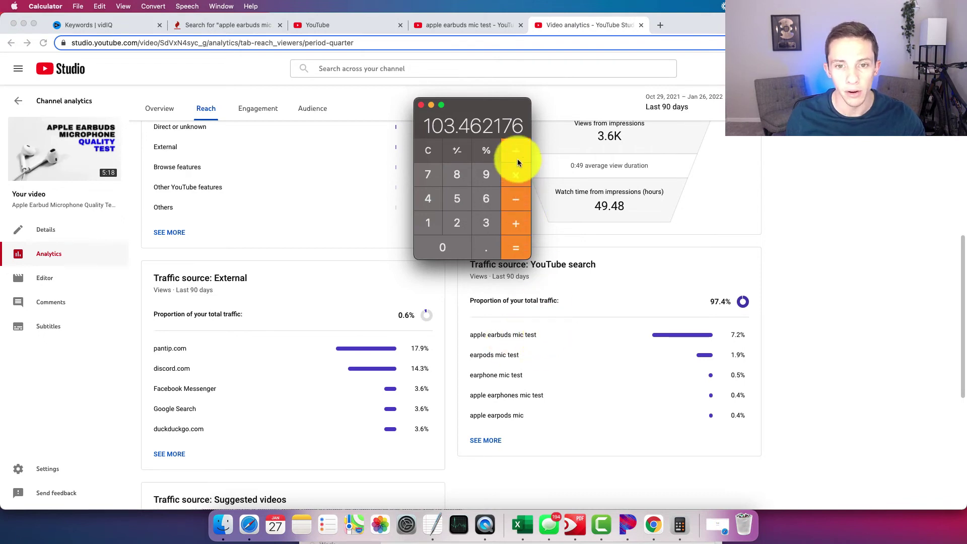
Divide 103.462176 by 0.33333 back to 310.389631896318963 and push the calculator to the right edge.
click(482, 244)
click(483, 230)
click(483, 229)
click(483, 231)
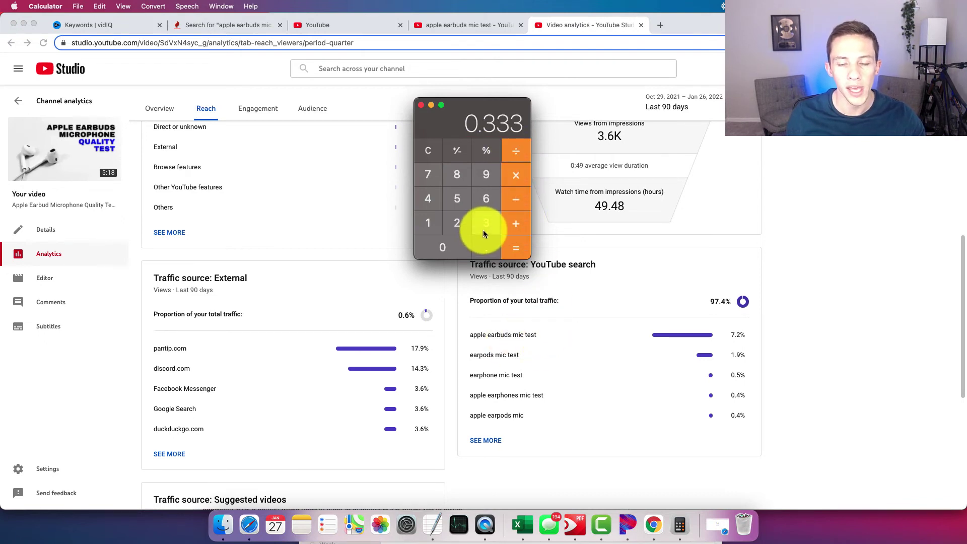
click(483, 230)
click(485, 230)
click(514, 246)
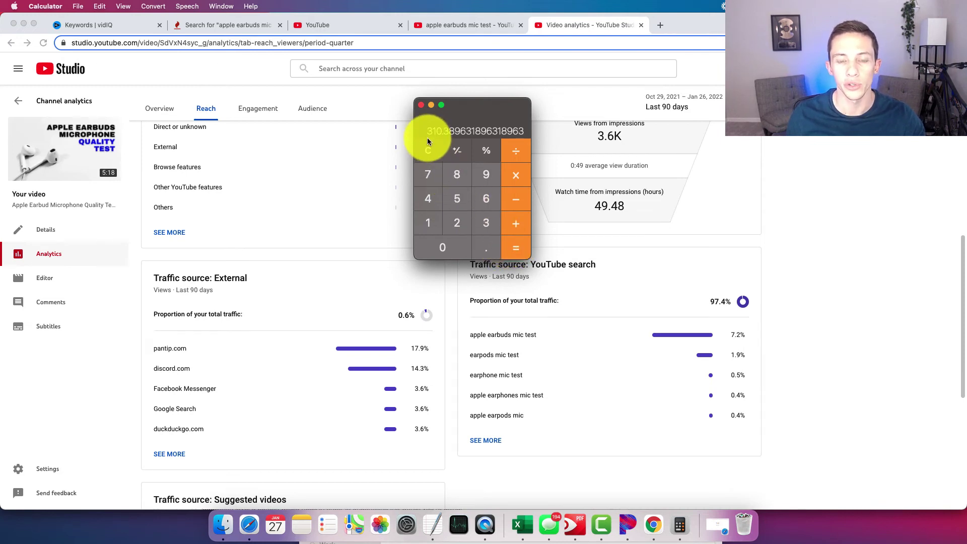
drag(433, 136, 916, 211)
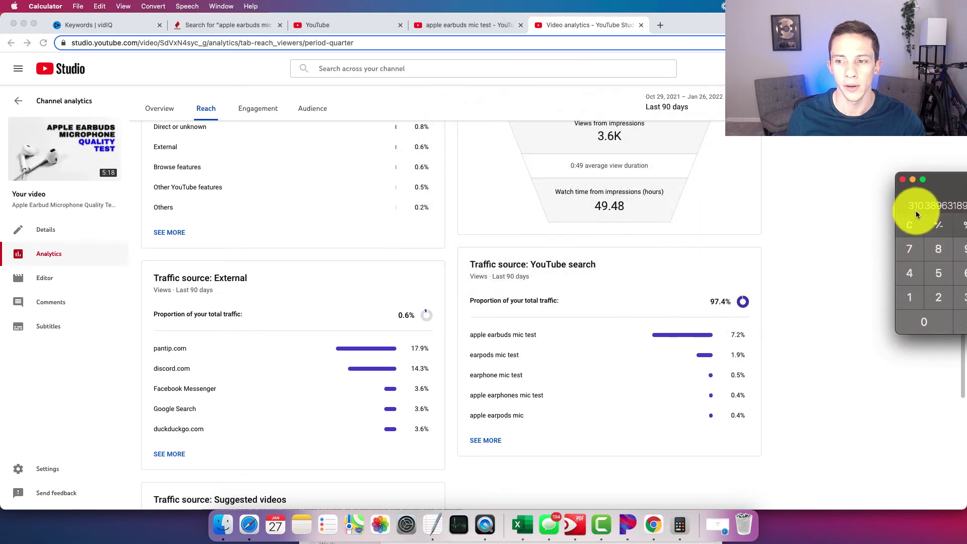
Check vidIQ's 2,209.5 volume against KeywordTool.io's 140 total searches, then bring back Calculator.
click(144, 28)
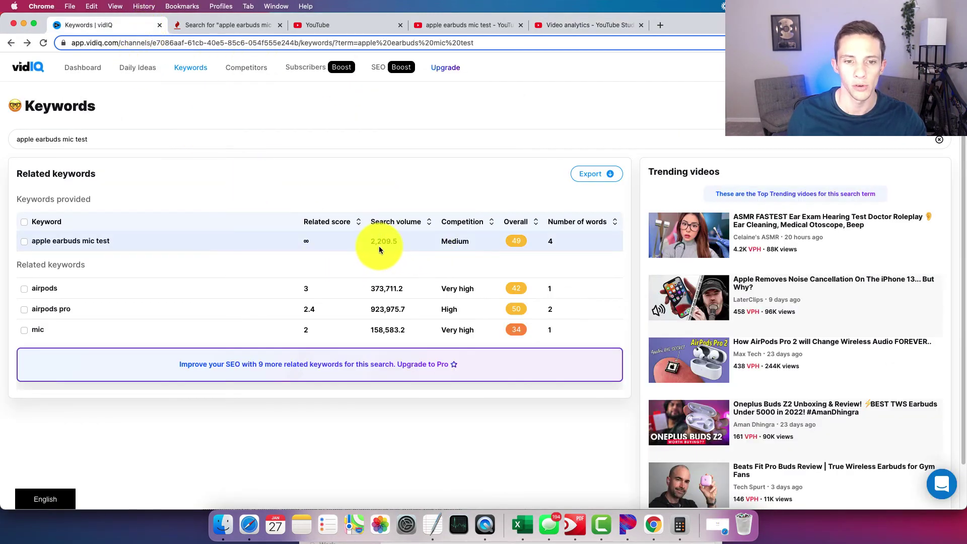
click(216, 26)
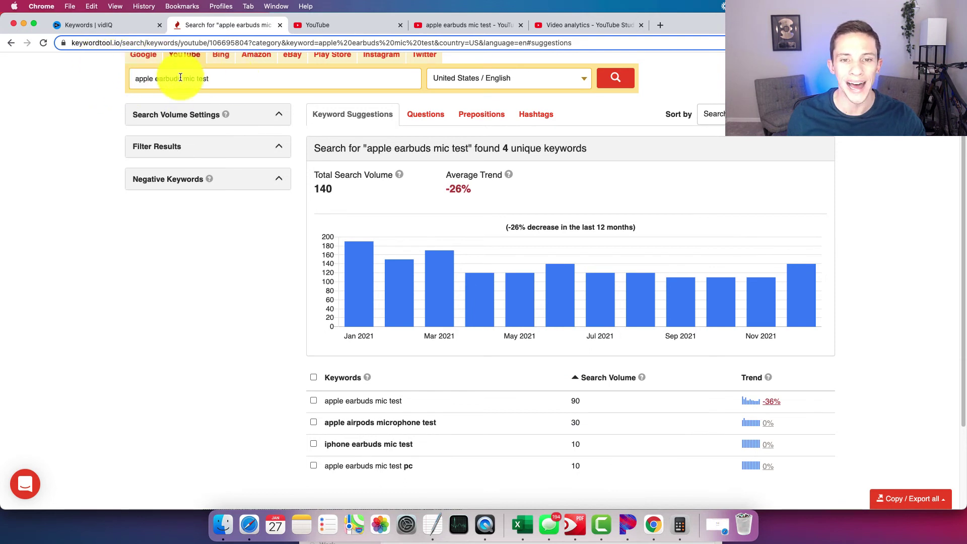
click(679, 525)
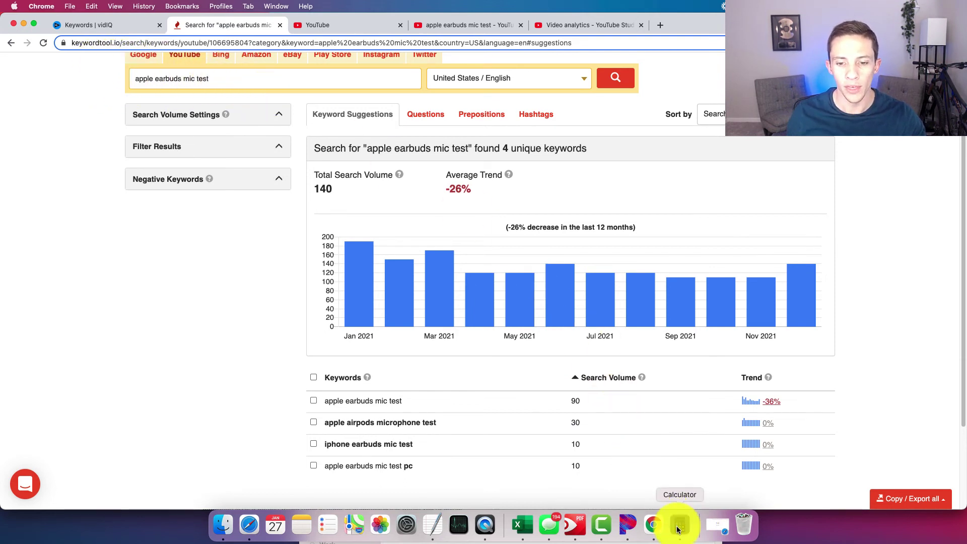
Move the calculator off screen to reveal KeywordTool.io's 140 total searches and -26% trend.
drag(953, 193, 966, 166)
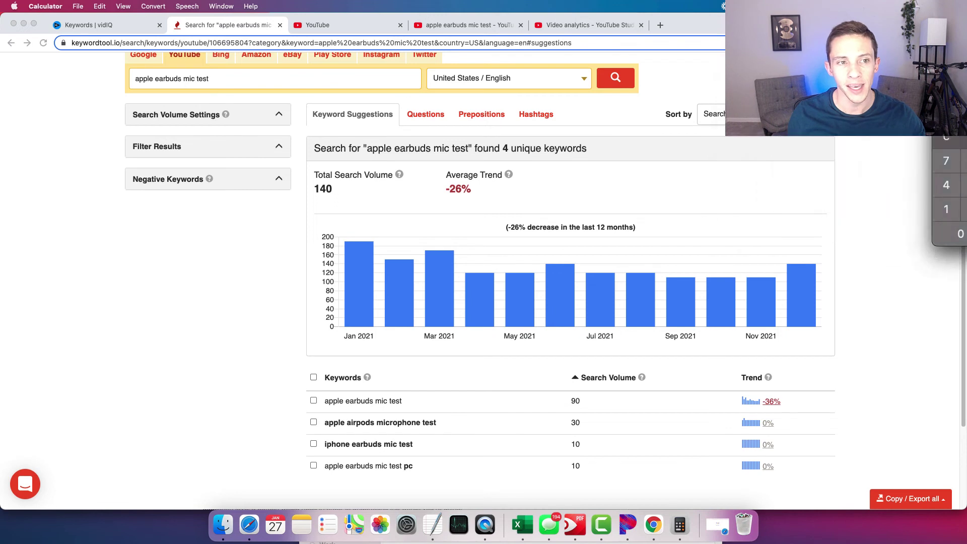